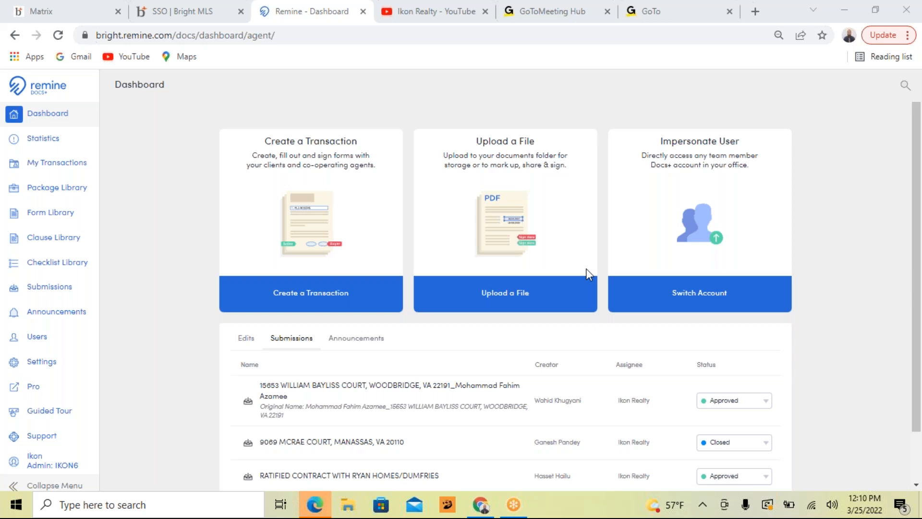
Step: Open the Exclusive Right to Sell Listing Agreement (K1336) from the sample Woodbridge transaction and look through its first page
click(61, 166)
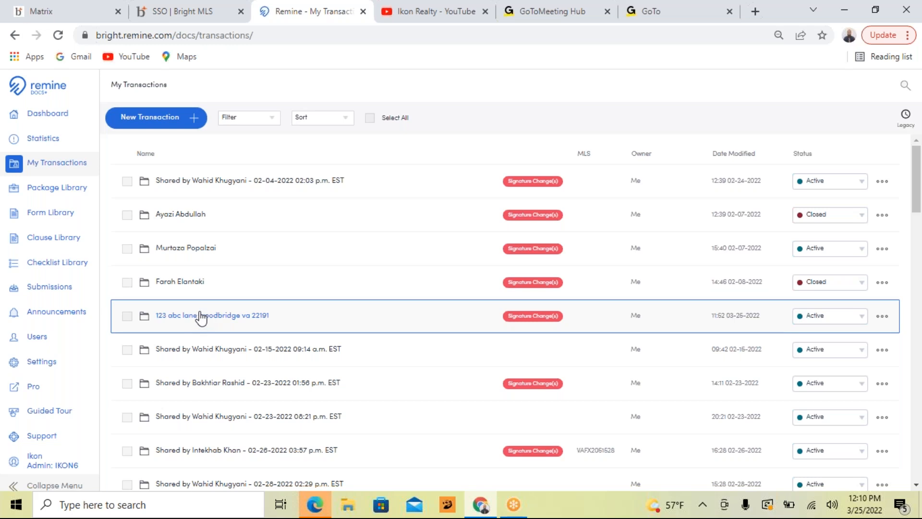
click(201, 317)
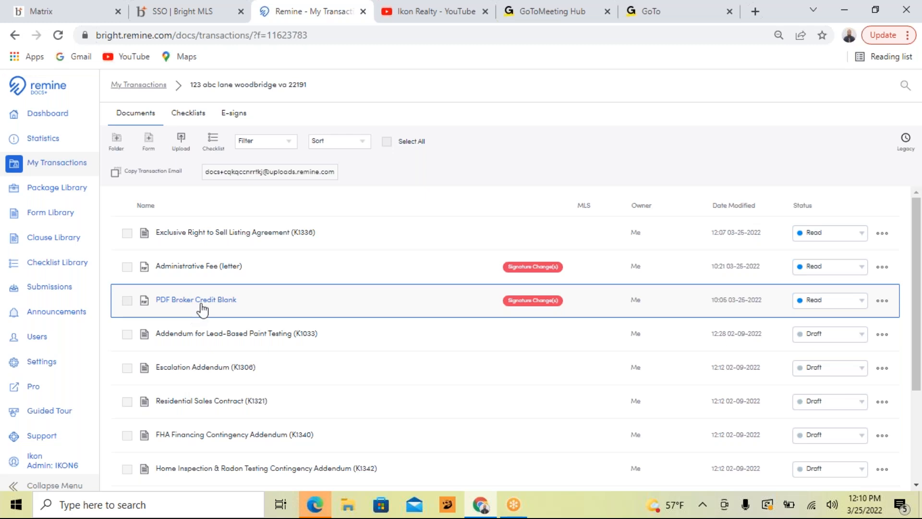
click(219, 232)
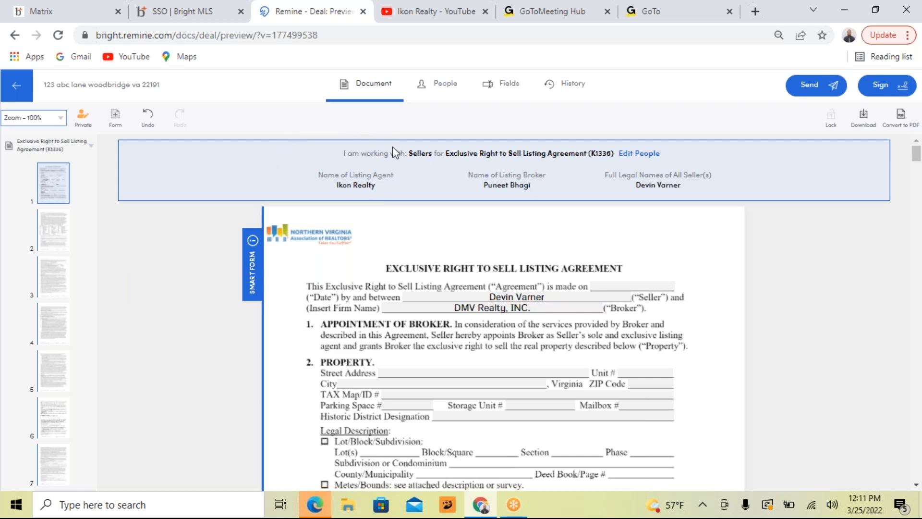
scroll(494, 199, down, 8)
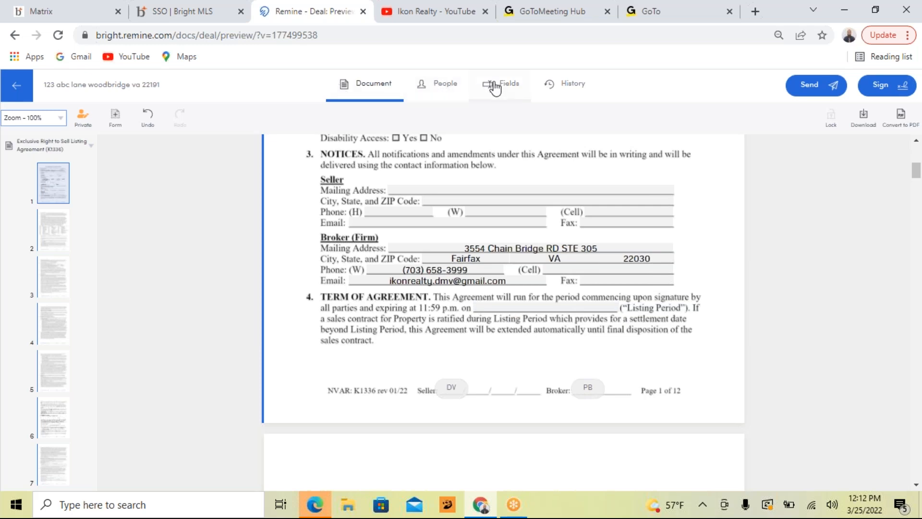
Step: Add the listing broker's email address to the people details of the listing agreement and return to the document
click(426, 91)
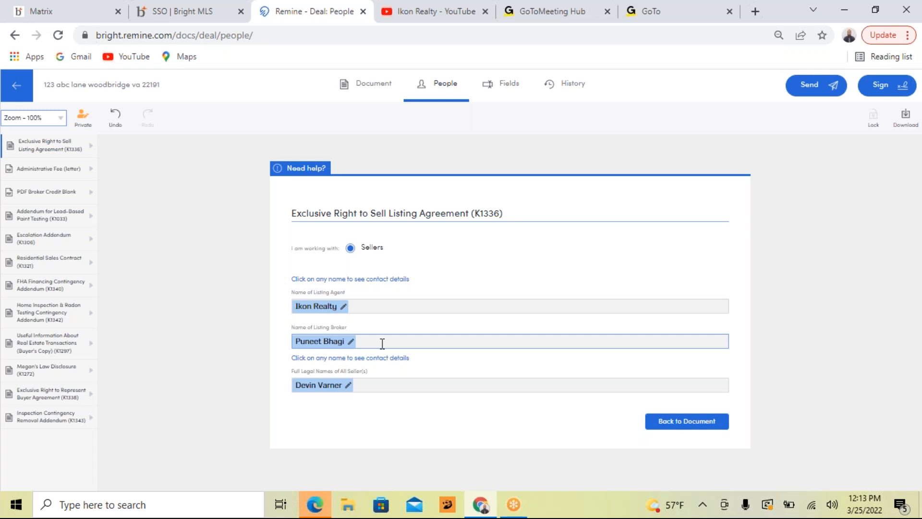
click(351, 341)
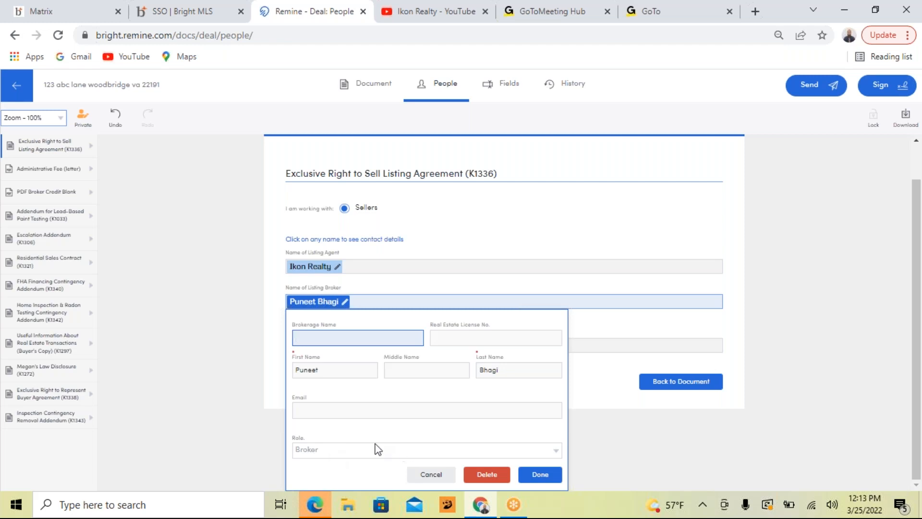
click(367, 409)
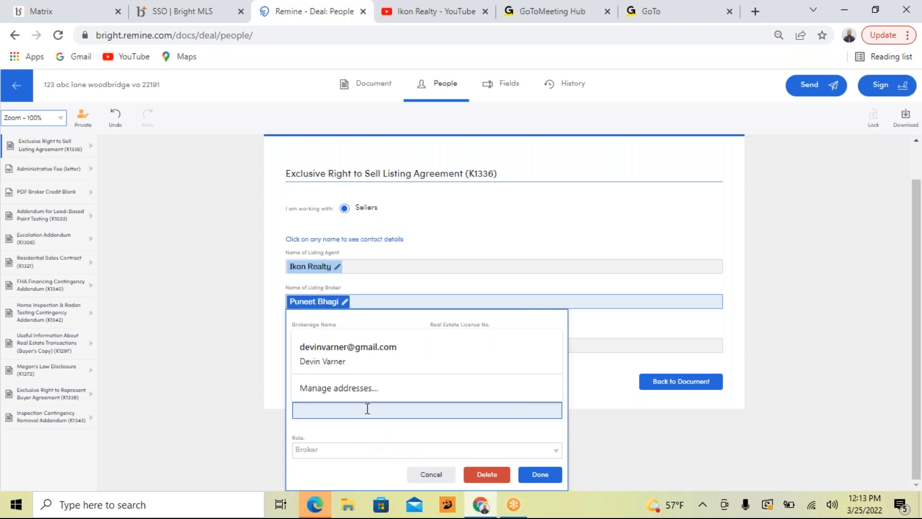
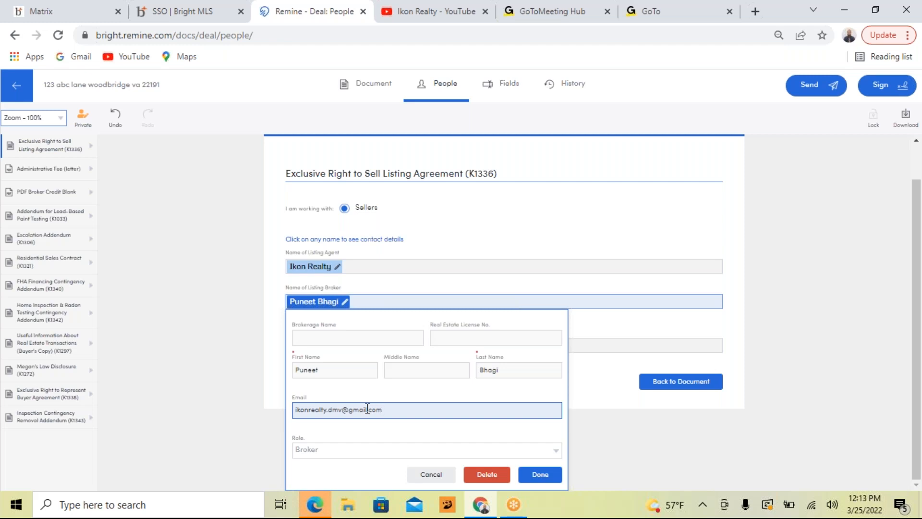
click(540, 474)
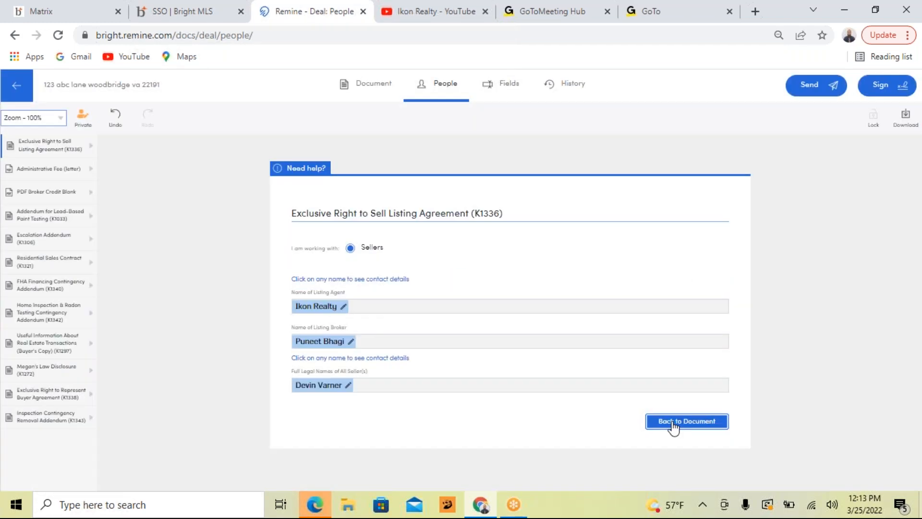
click(673, 424)
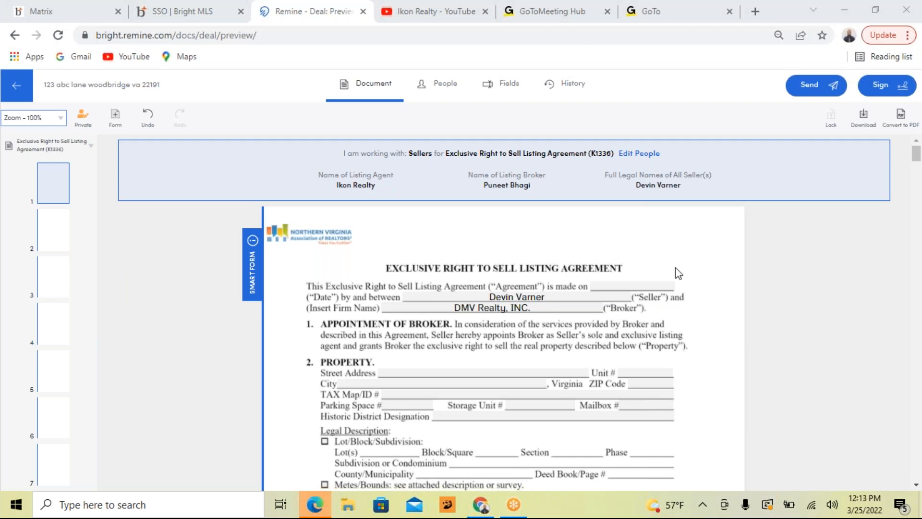
Step: Check the broker details on page 1, and start a signing session with only the Exclusive Right to Sell Listing Agreement (K1336) selected
scroll(678, 274, down, 8)
scroll(676, 276, down, 8)
scroll(676, 277, up, 6)
scroll(673, 273, down, 1)
scroll(673, 273, up, 2)
scroll(447, 291, down, 2)
scroll(446, 303, up, 1)
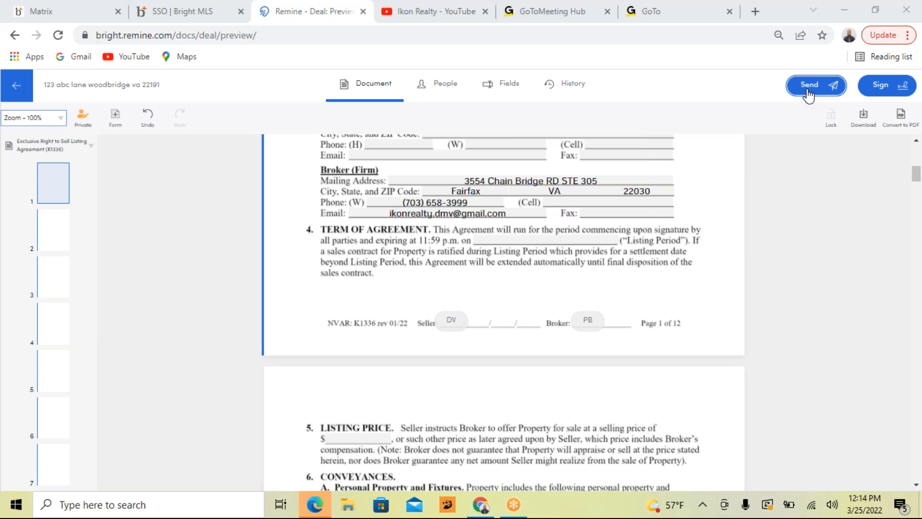
click(897, 91)
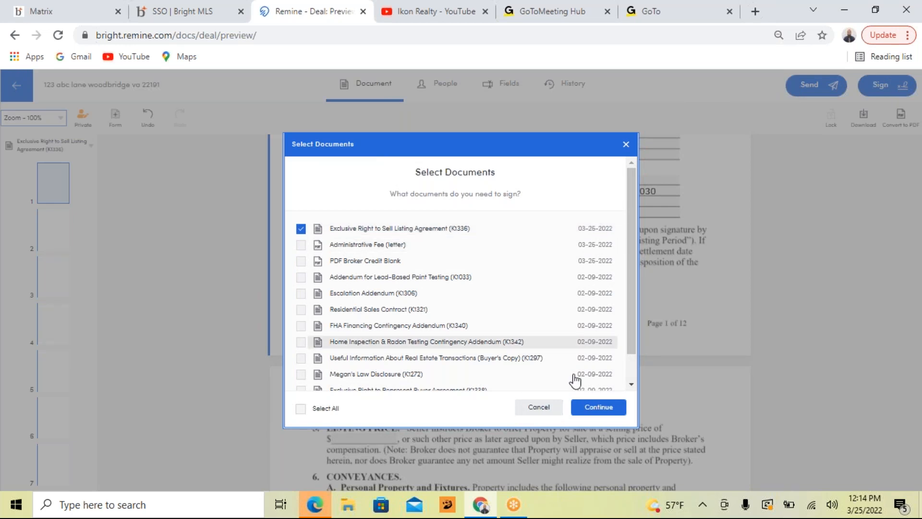
click(596, 407)
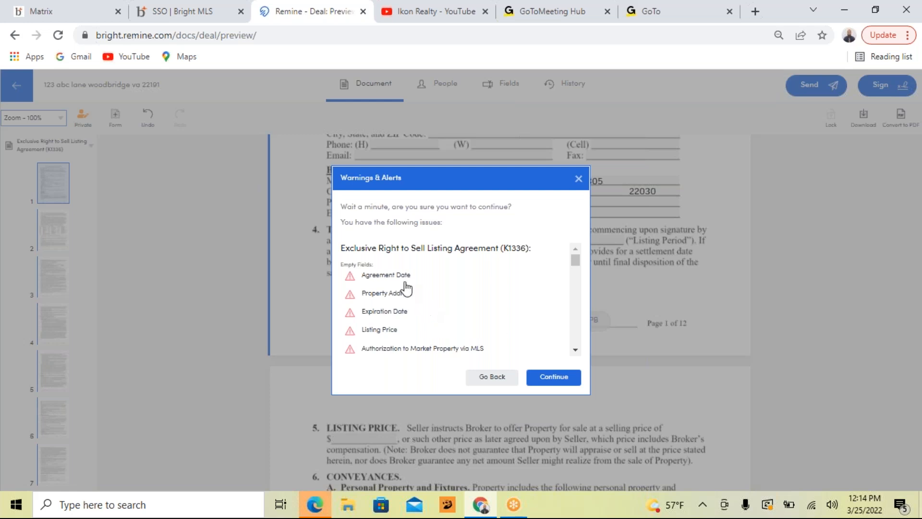
Step: Review the list of empty fields in the listing agreement's warnings and continue to the choice of signers
scroll(372, 288, down, 5)
scroll(376, 288, down, 10)
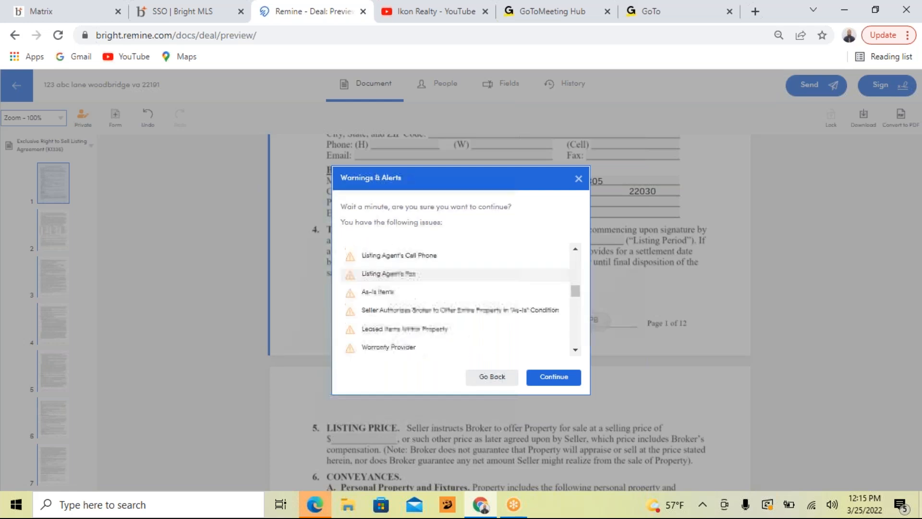
scroll(376, 288, down, 10)
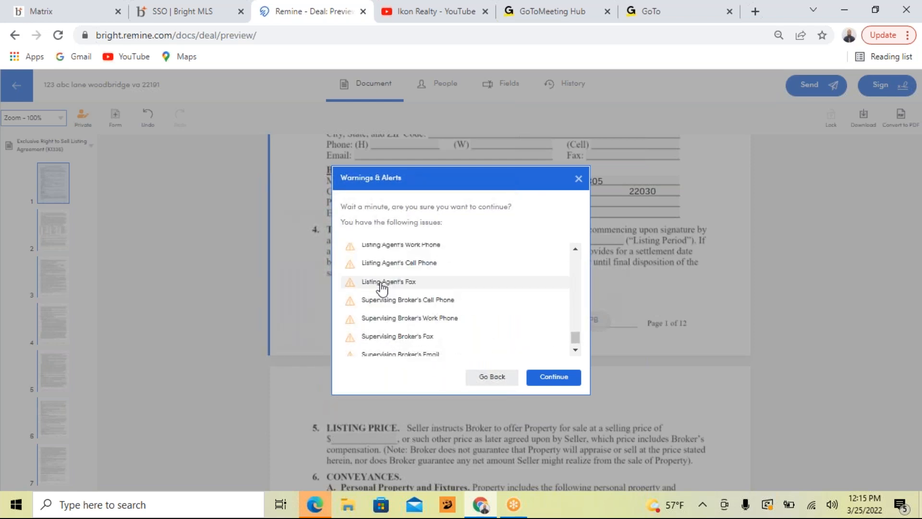
scroll(383, 290, up, 10)
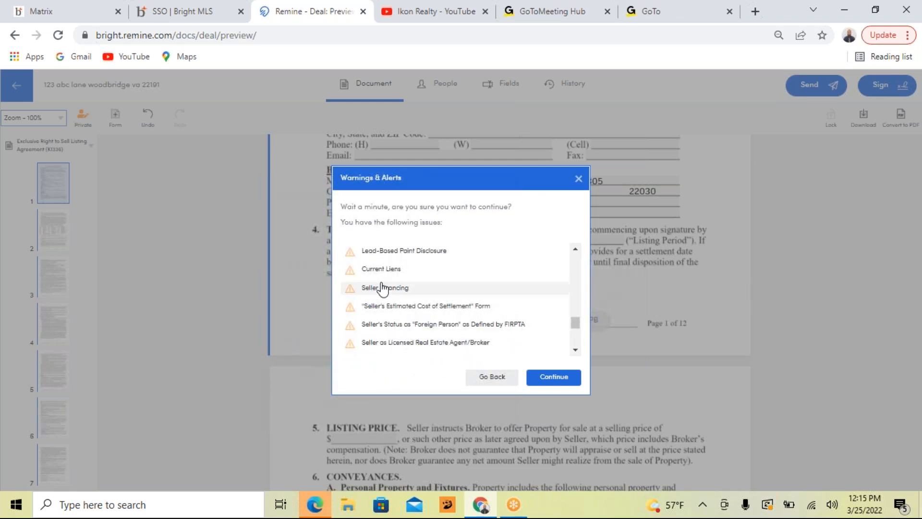
scroll(382, 289, up, 5)
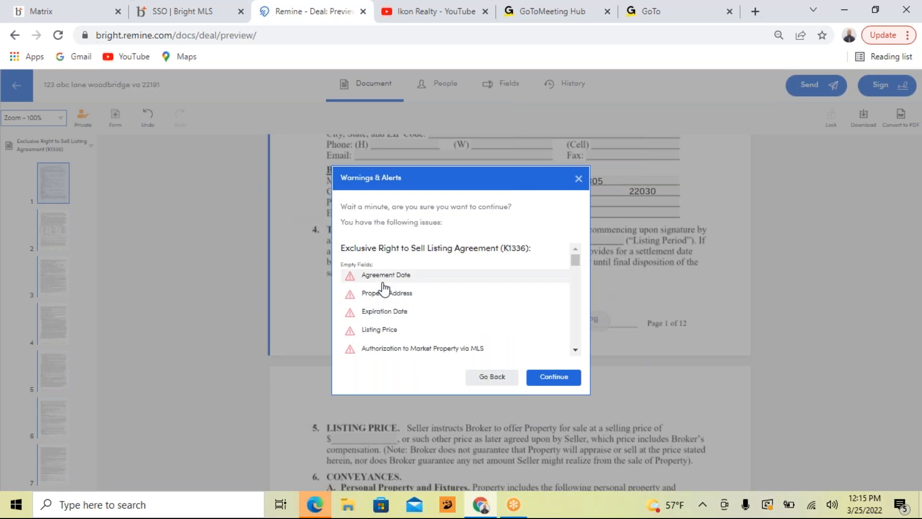
scroll(418, 283, down, 5)
scroll(418, 283, up, 5)
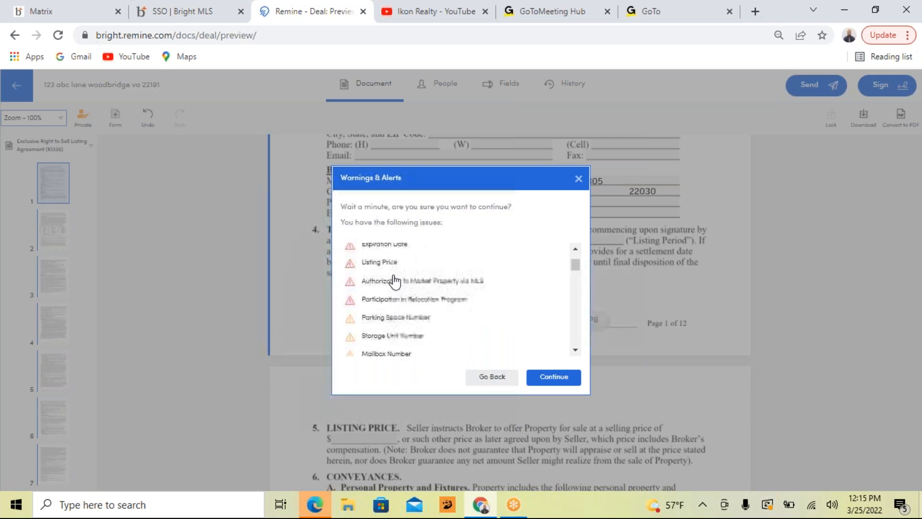
click(565, 379)
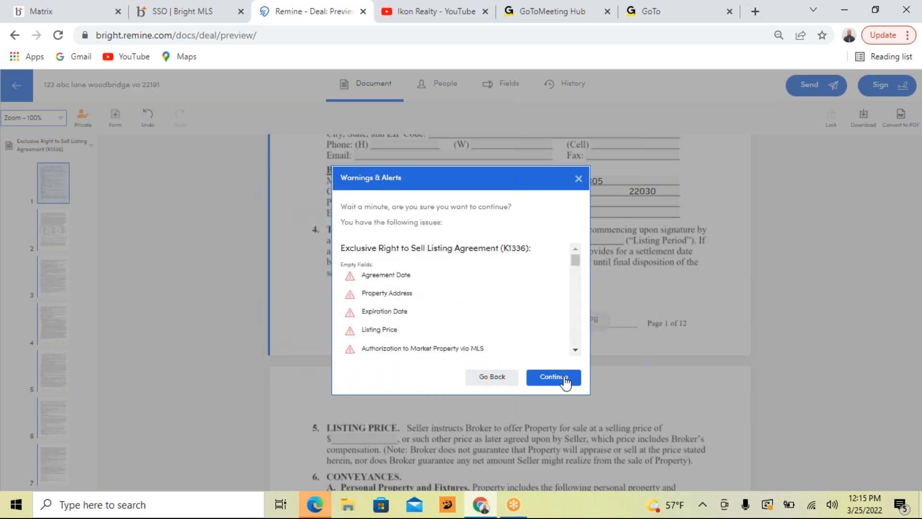
click(565, 381)
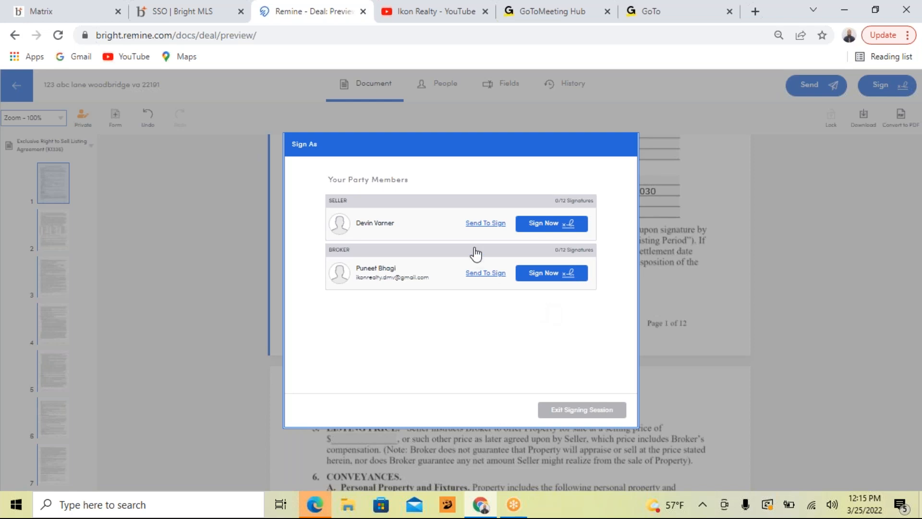
Step: Choose to send the agreement out for signing, select the seller and the broker as recipients, and try to send it
click(469, 223)
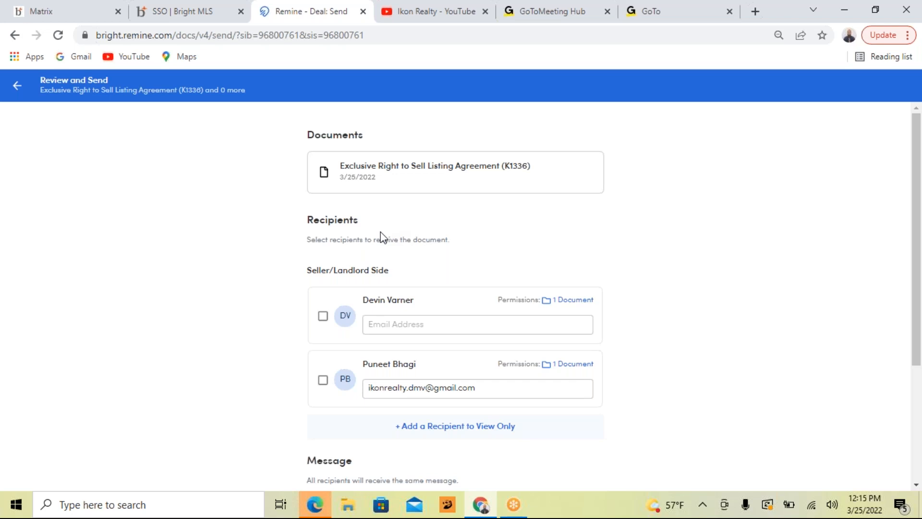
click(323, 316)
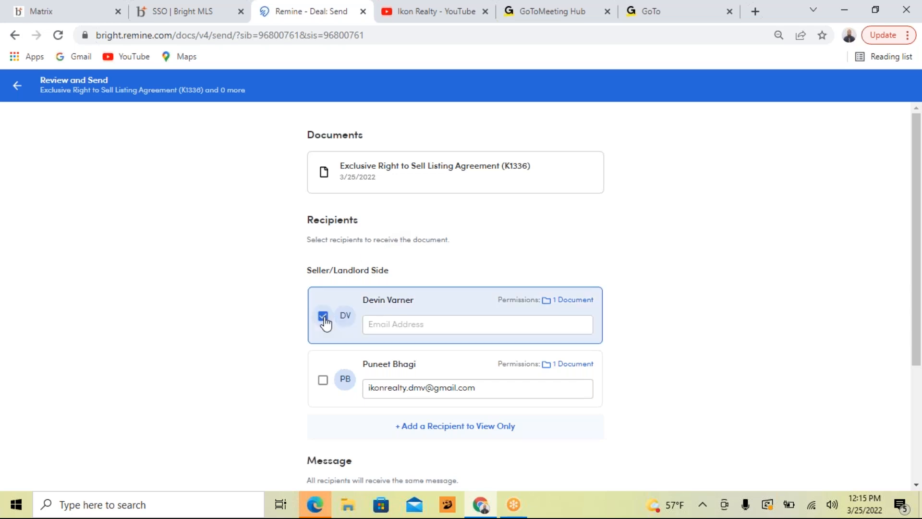
click(323, 381)
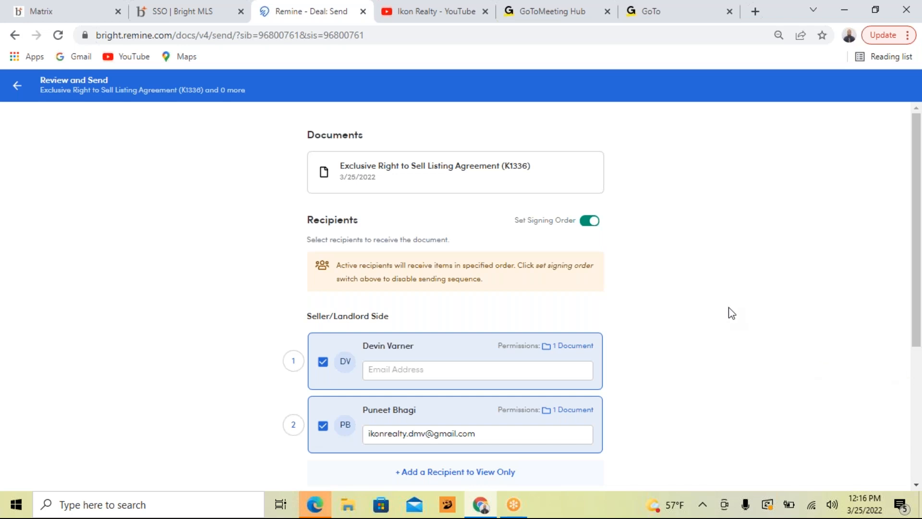
scroll(726, 307, down, 1)
scroll(727, 309, down, 4)
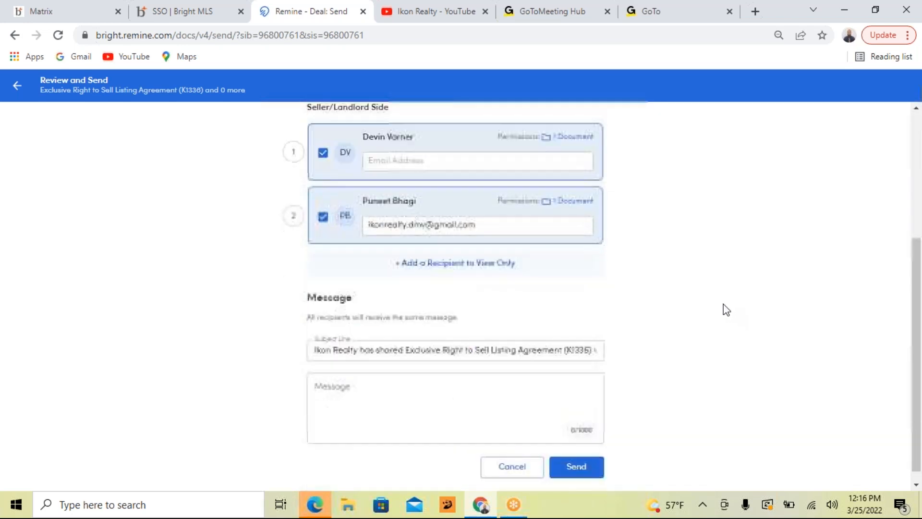
click(587, 457)
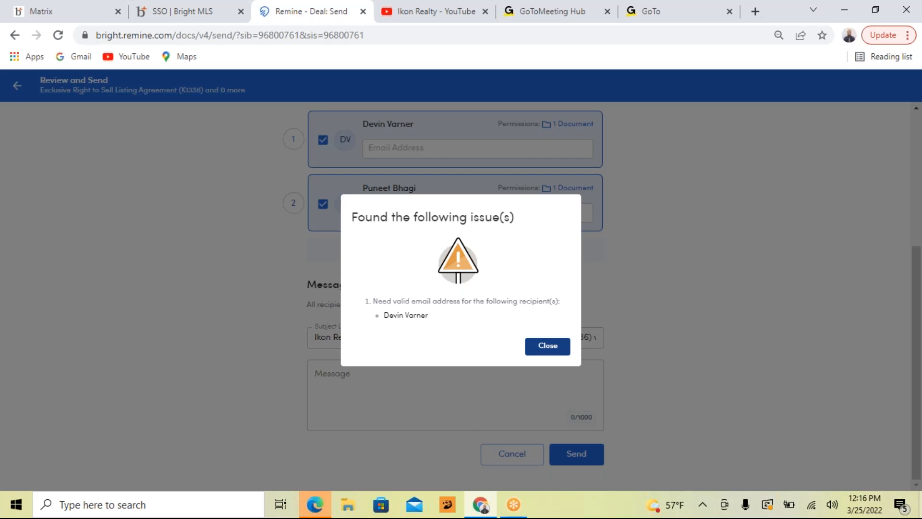
click(537, 351)
Step: Fill in the seller's email address from the saved suggestions and send the listing agreement to both recipients
click(429, 149)
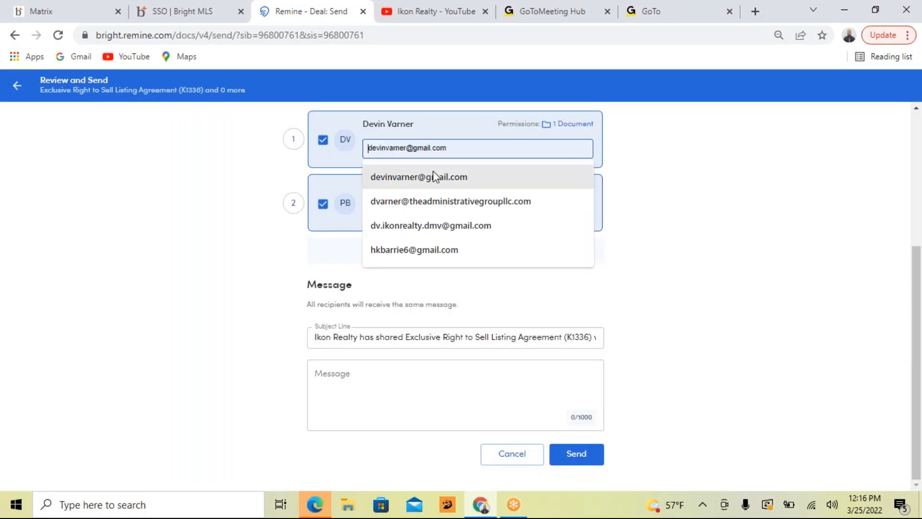
click(436, 224)
click(705, 236)
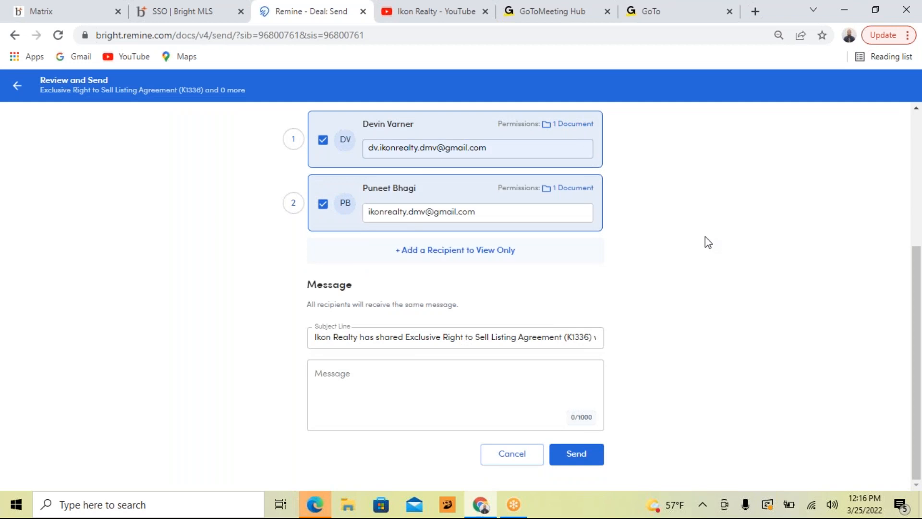
click(593, 466)
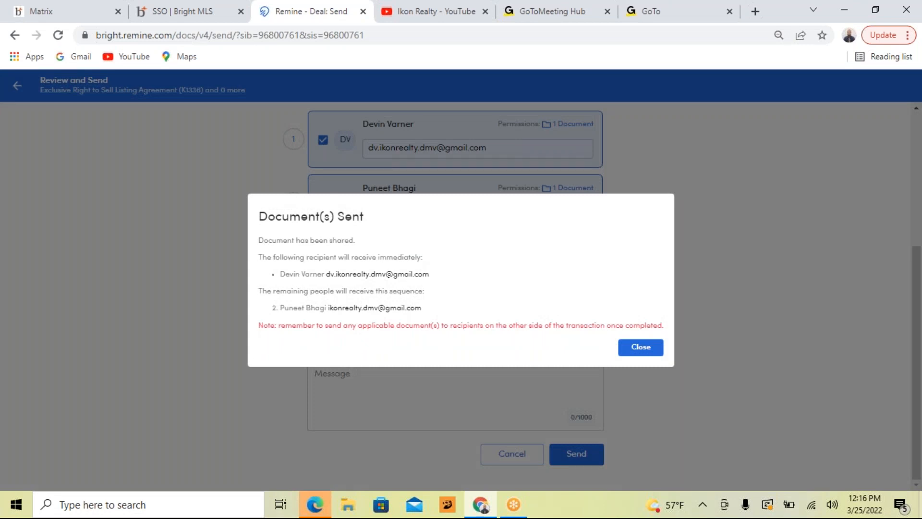
click(629, 348)
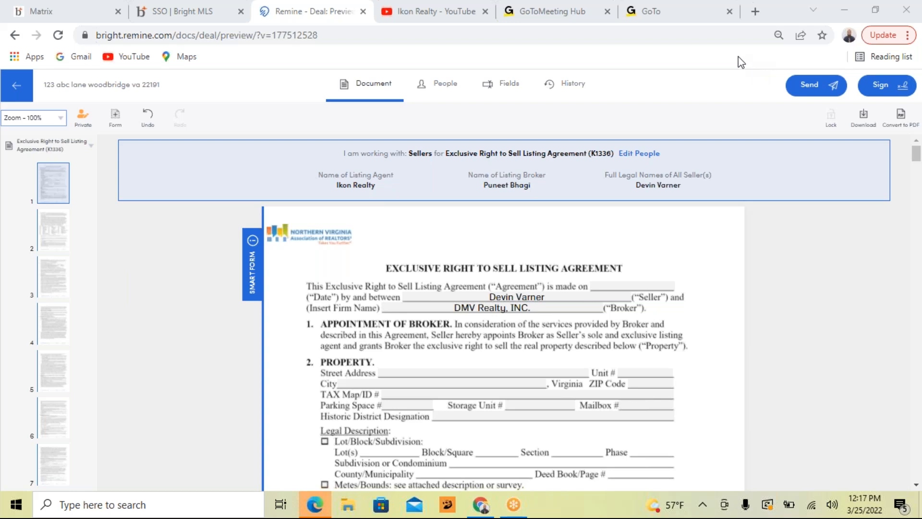
Step: Return to the transaction's documents and open the Exclusive Right to Represent Buyer Agreement (K1338)
click(19, 89)
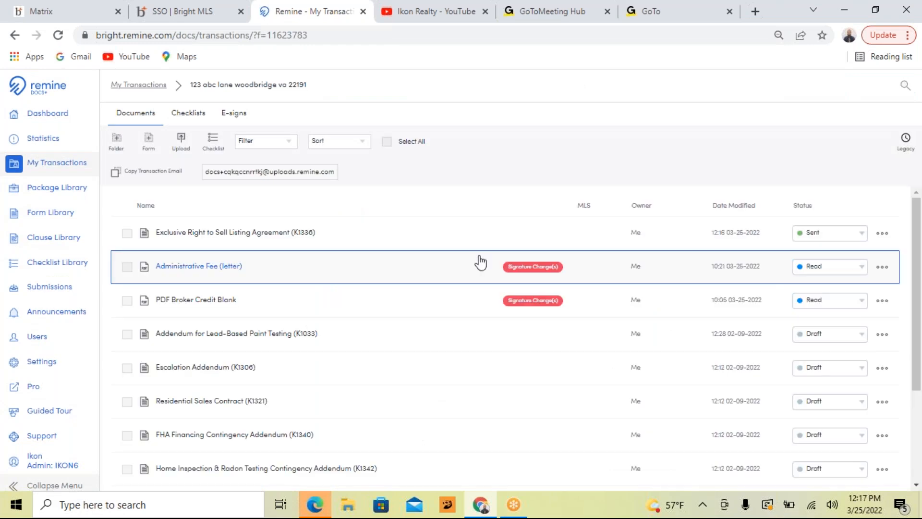
scroll(345, 236, down, 3)
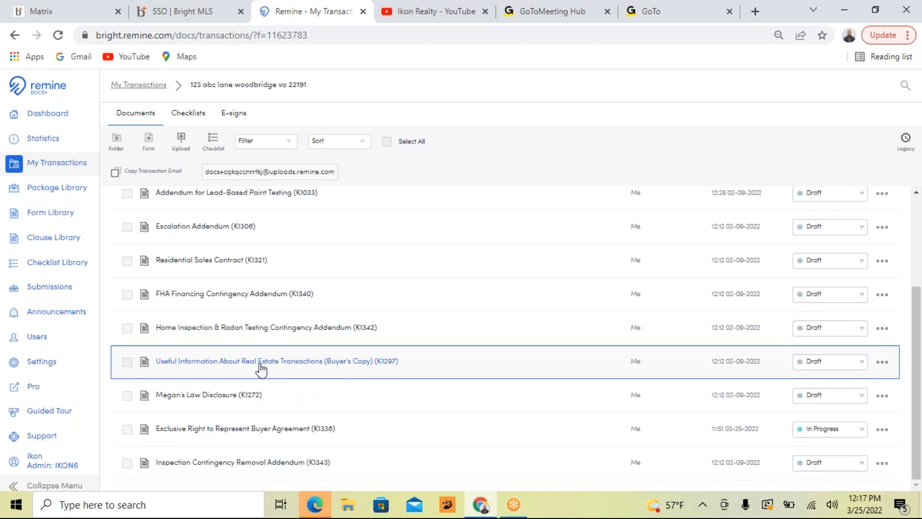
click(231, 430)
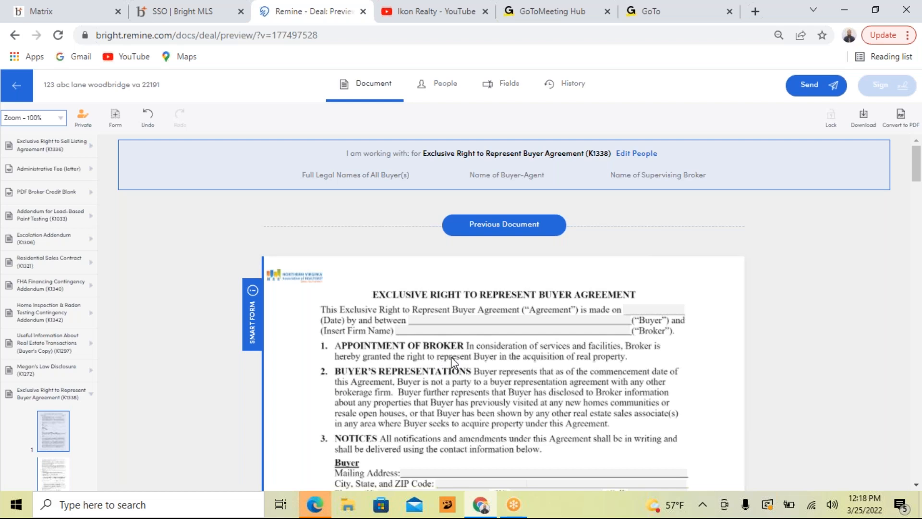
scroll(451, 363, down, 3)
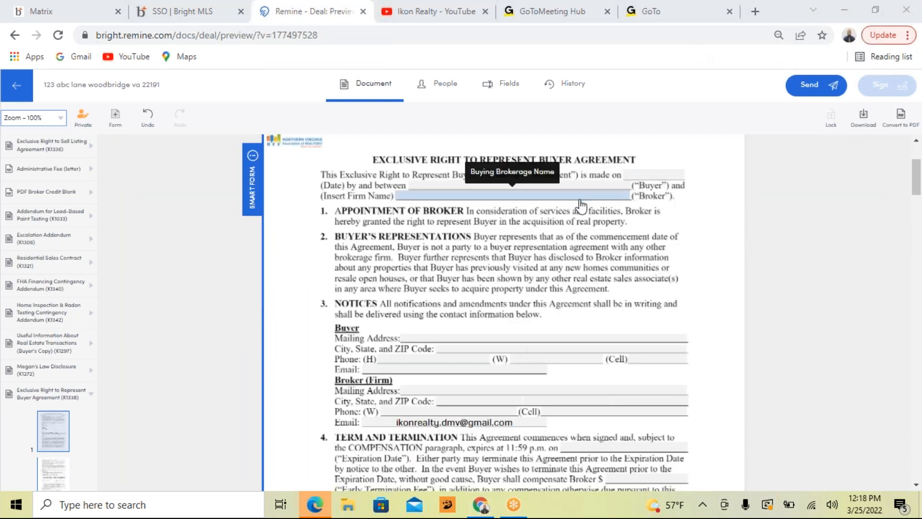
Step: Look over the buyer agreement's blank fields and assign the client as its buyer from the saved contacts
scroll(577, 209, down, 4)
scroll(576, 209, down, 1)
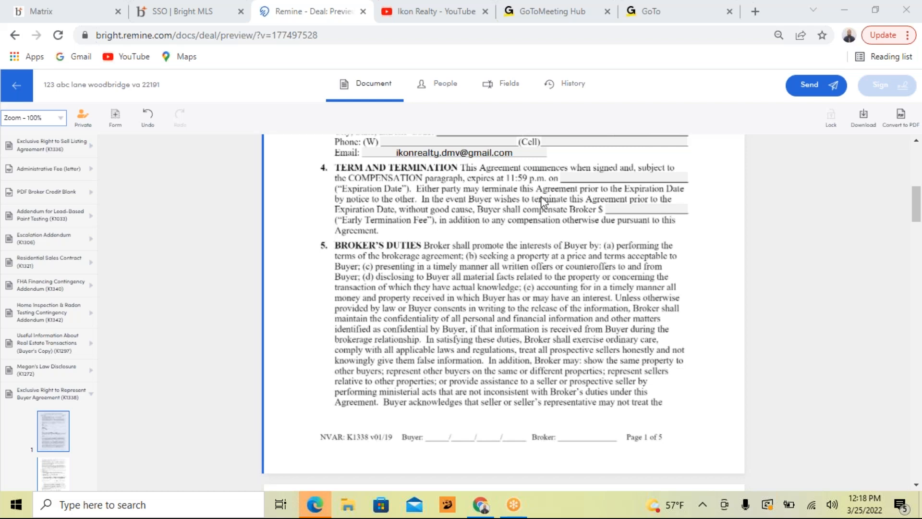
scroll(534, 208, down, 5)
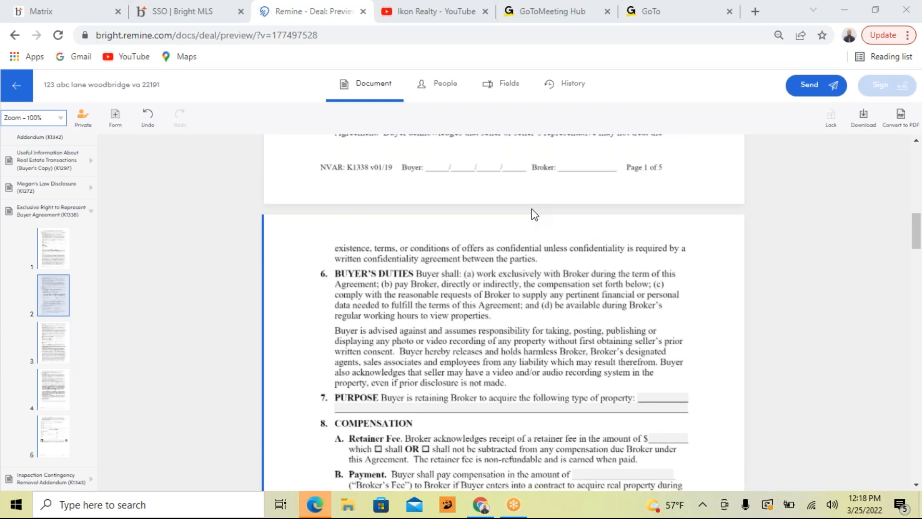
scroll(534, 215, up, 12)
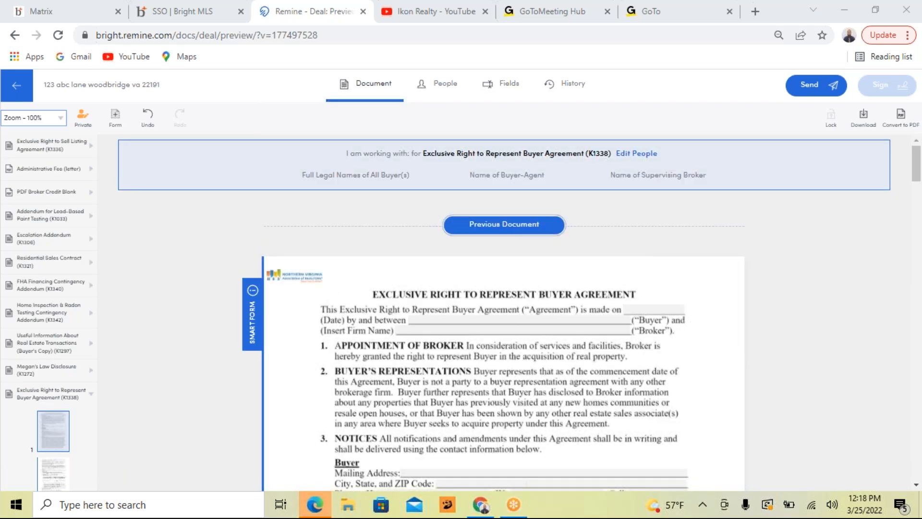
click(436, 87)
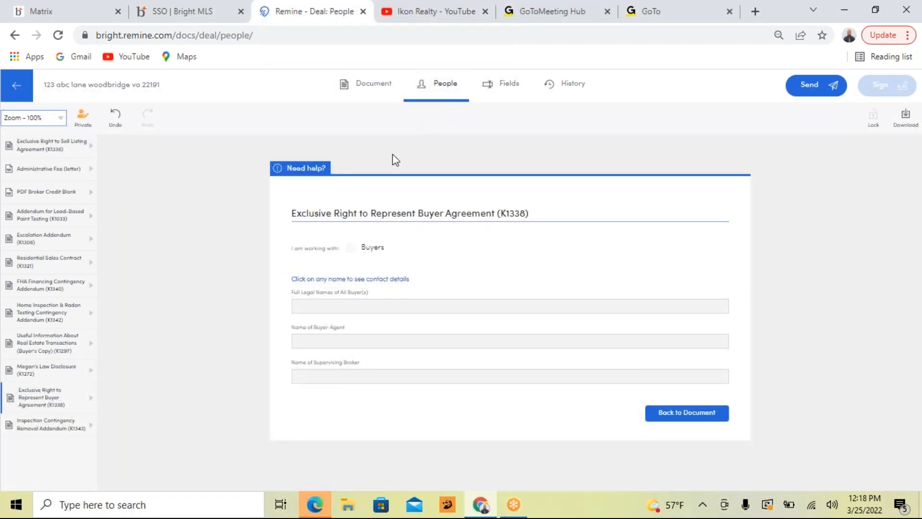
click(332, 308)
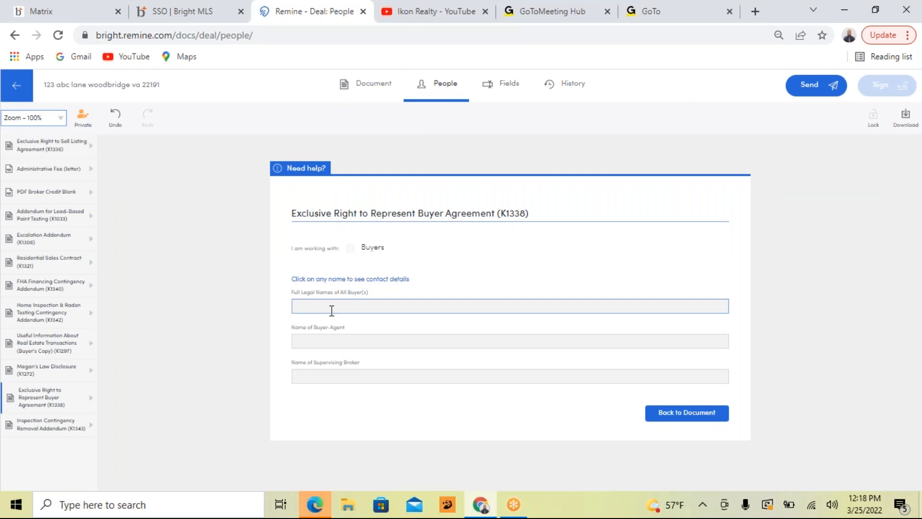
click(331, 310)
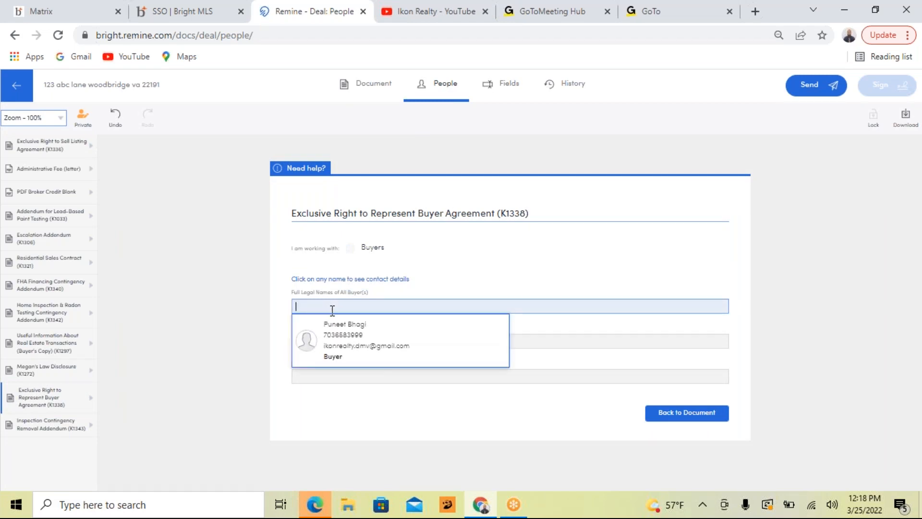
text(Megan)
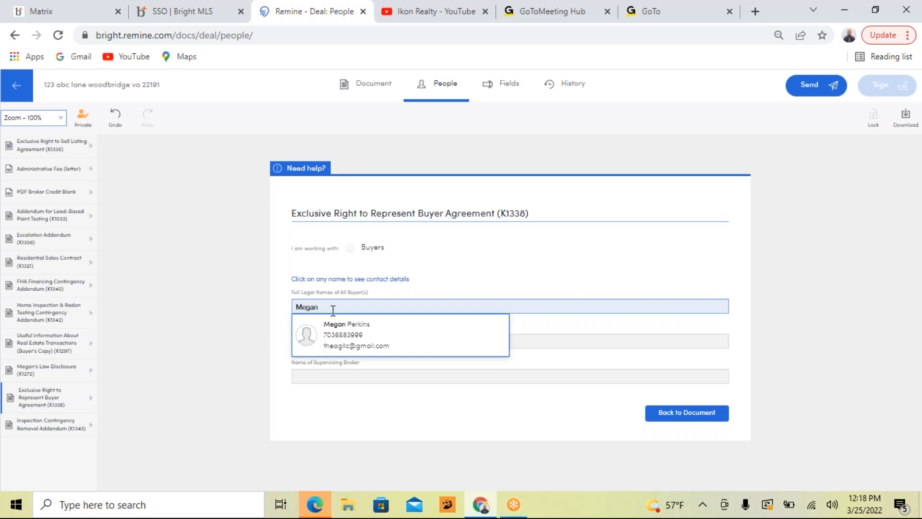
click(343, 334)
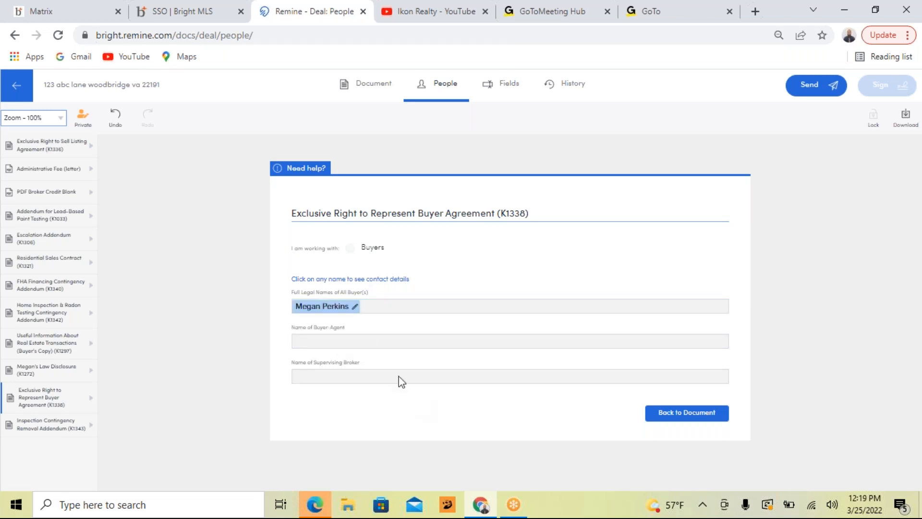
click(356, 307)
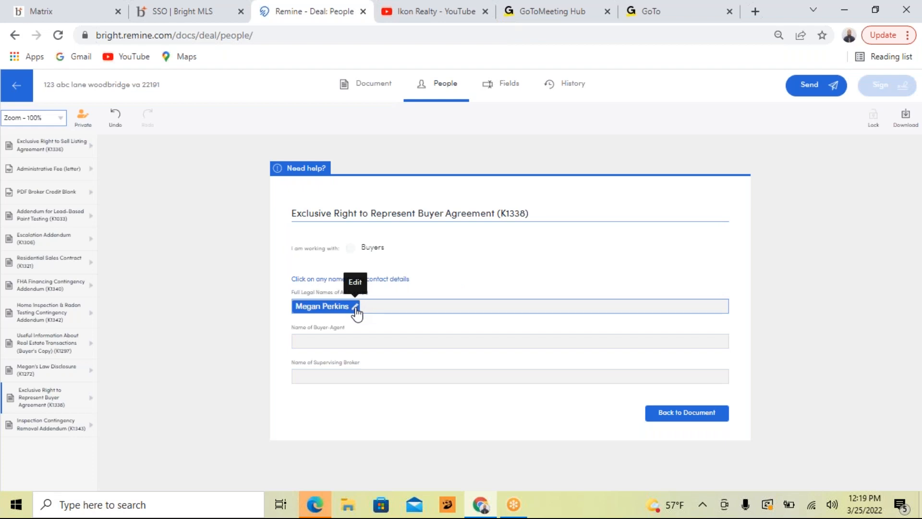
Step: Assign the supervising broker from the saved contacts, confirm the broker's contact details and return to the document
click(340, 375)
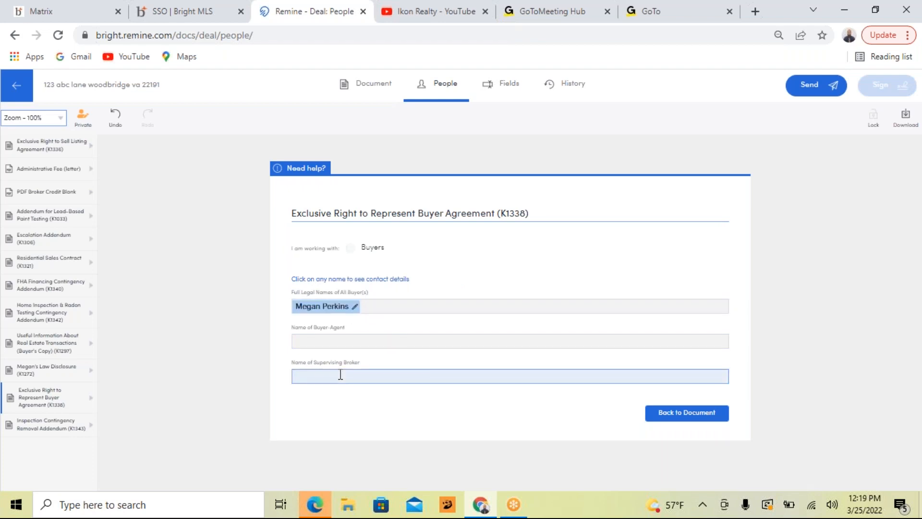
text(Puneet)
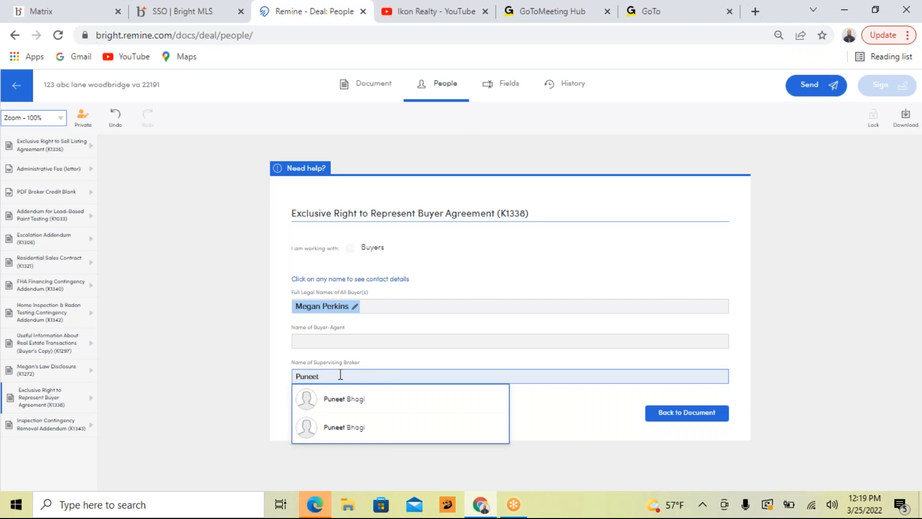
click(336, 423)
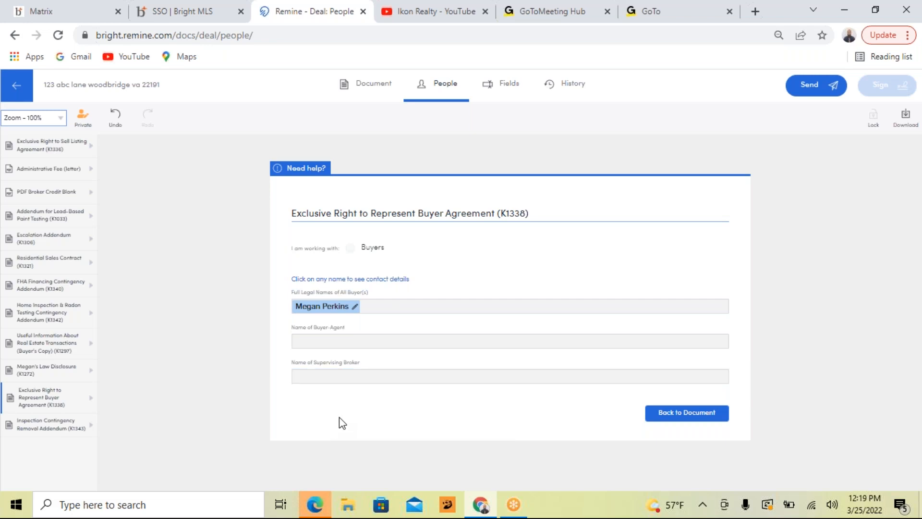
click(351, 377)
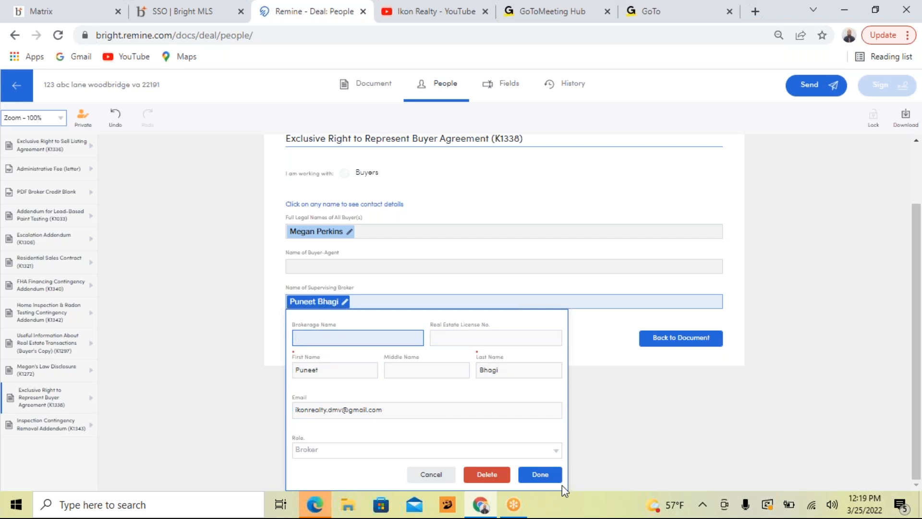
click(540, 475)
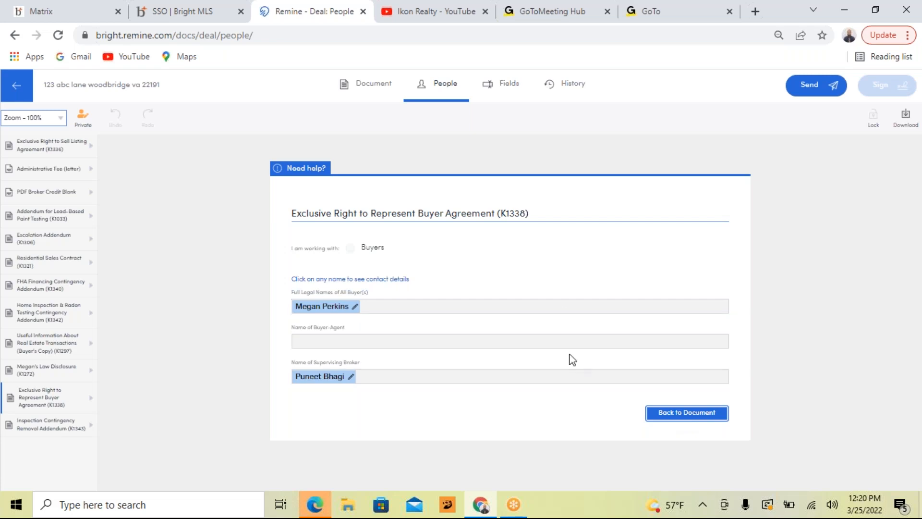
click(664, 418)
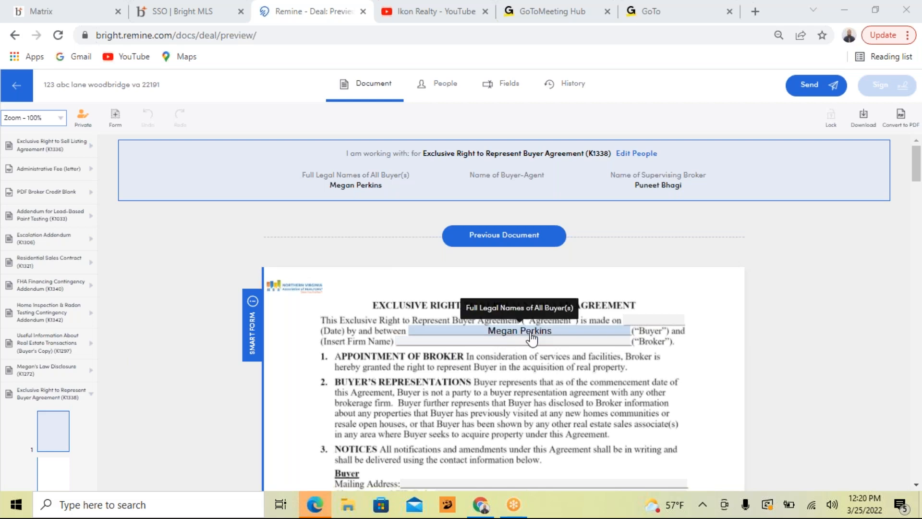
Step: Check the filled-in names and initials in the buyer agreement and start sending it, continuing past the empty-field warnings
scroll(531, 337, down, 7)
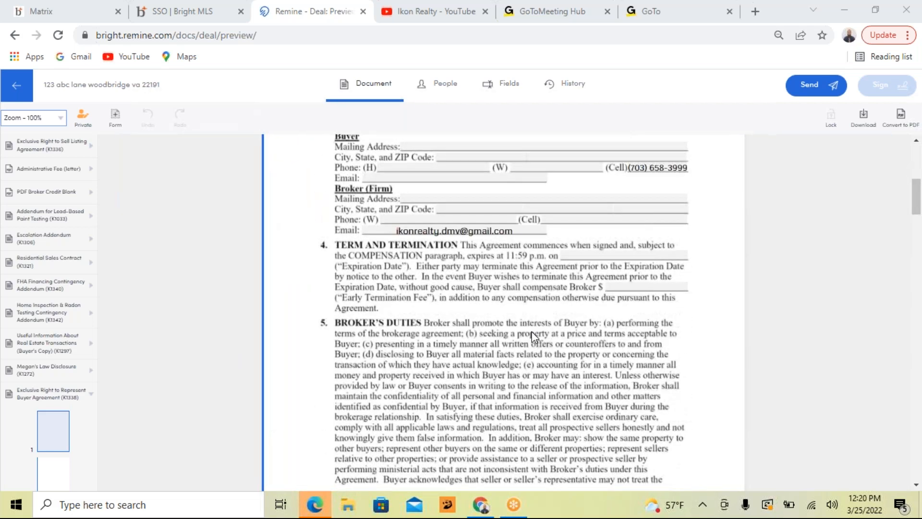
scroll(531, 336, down, 4)
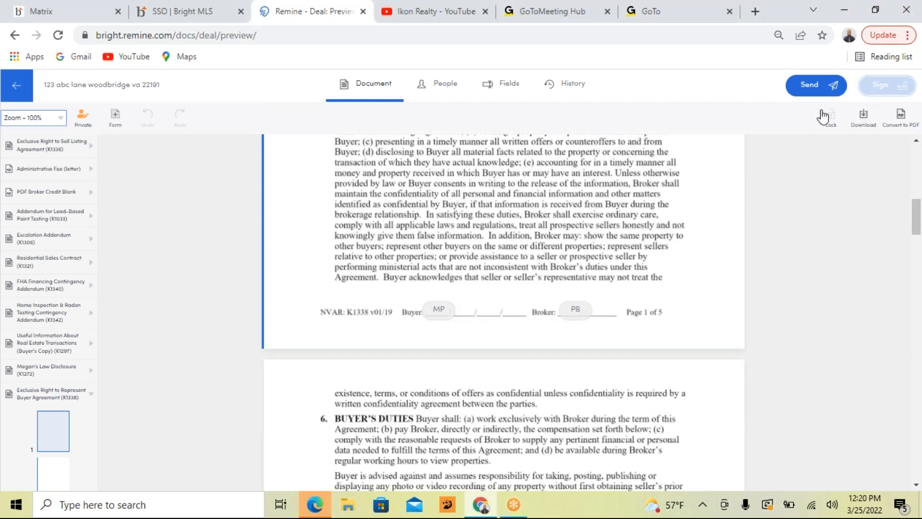
scroll(643, 256, down, 7)
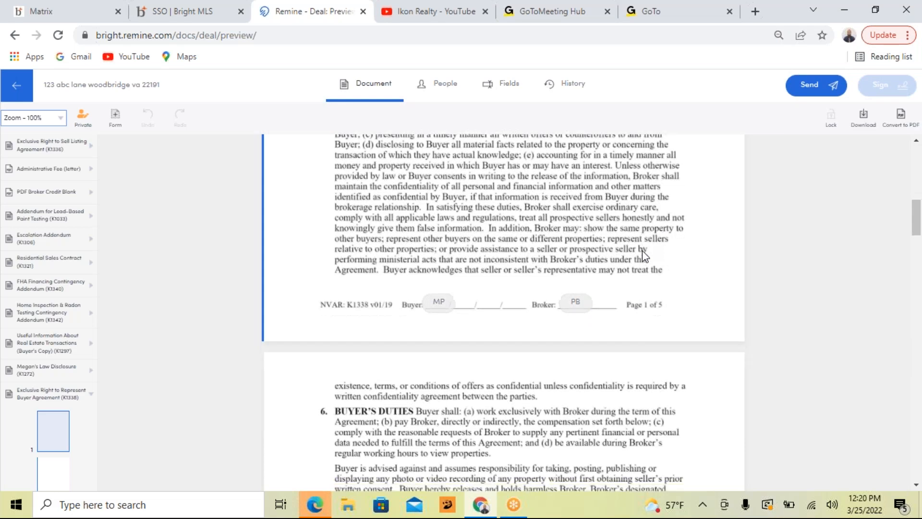
scroll(643, 256, down, 7)
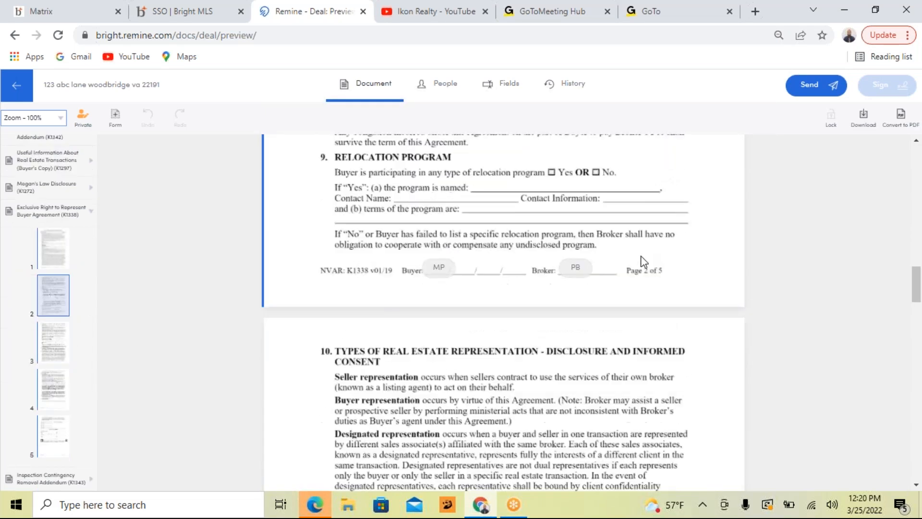
scroll(643, 262, up, 14)
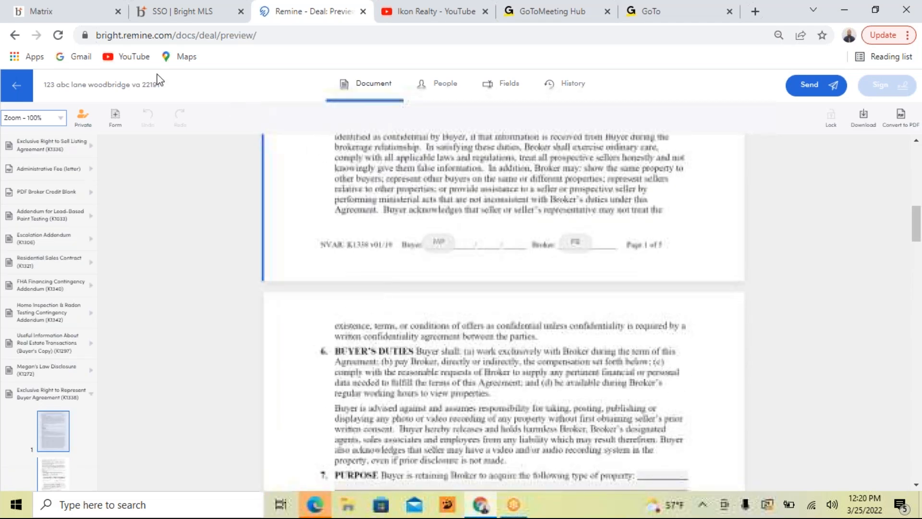
click(815, 88)
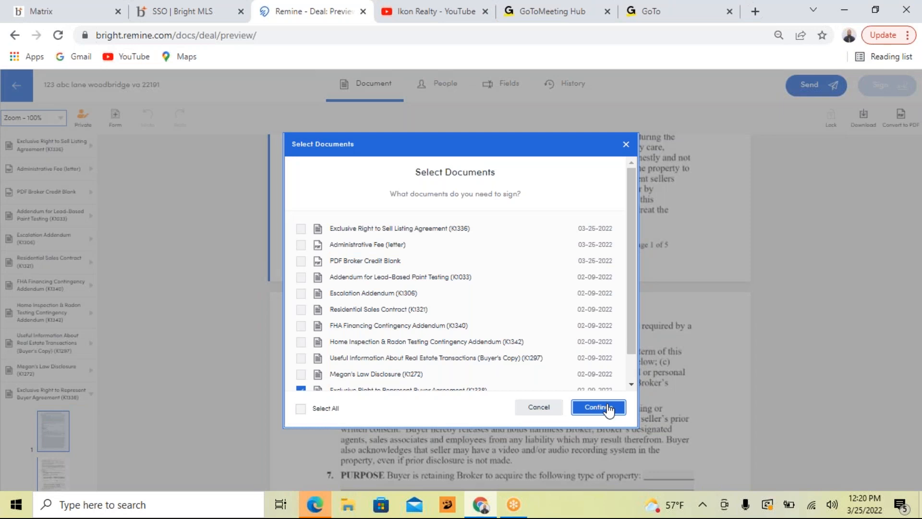
click(607, 408)
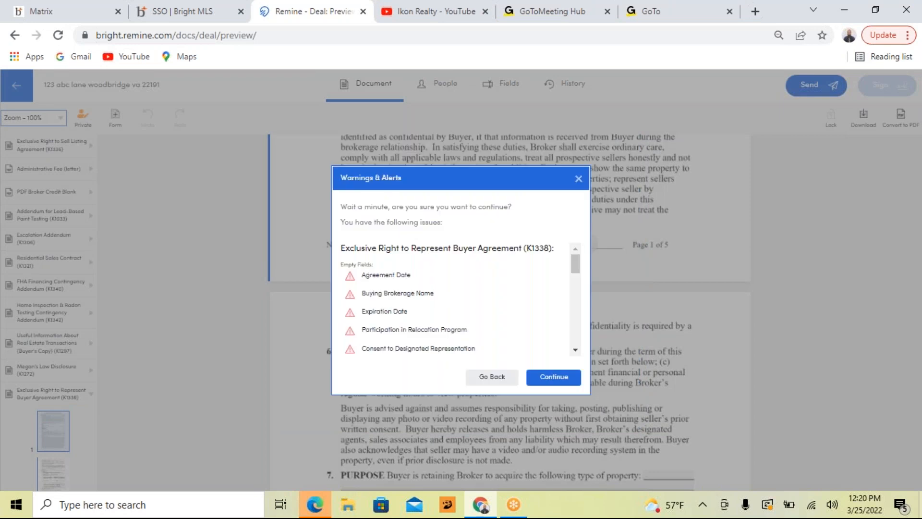
click(574, 385)
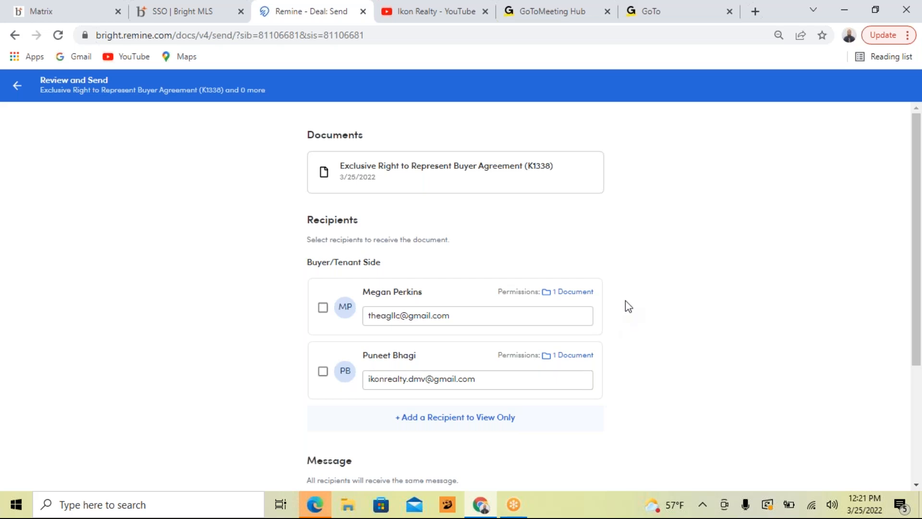
Step: Select the buyer and the broker as recipients and send them the Exclusive Right to Represent Buyer Agreement (K1338)
scroll(625, 300, down, 4)
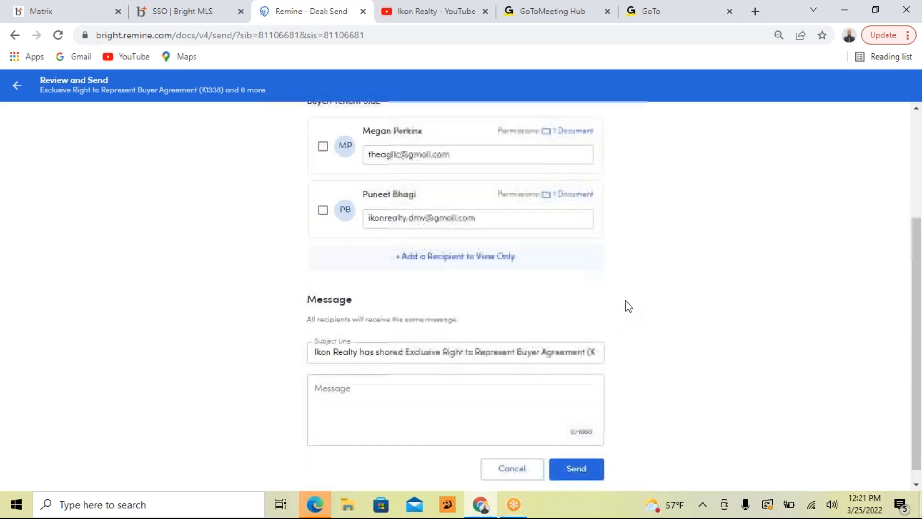
scroll(627, 311, up, 4)
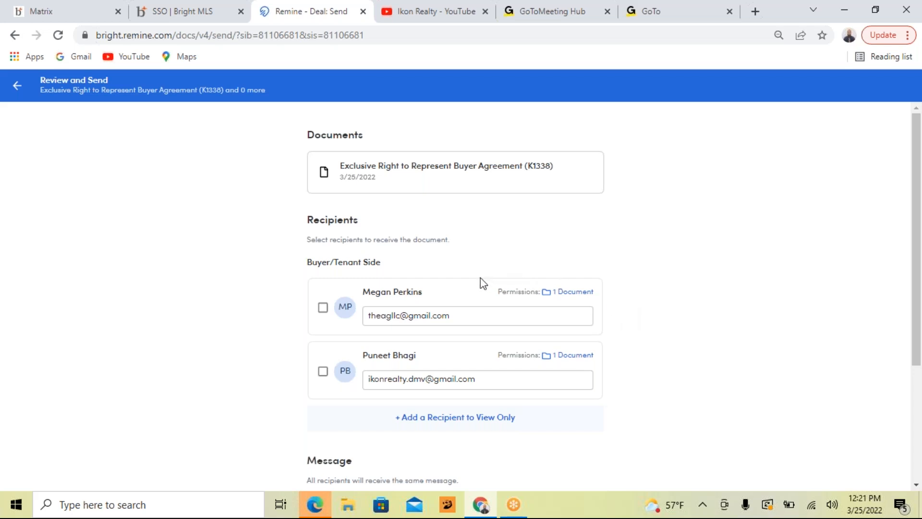
click(323, 315)
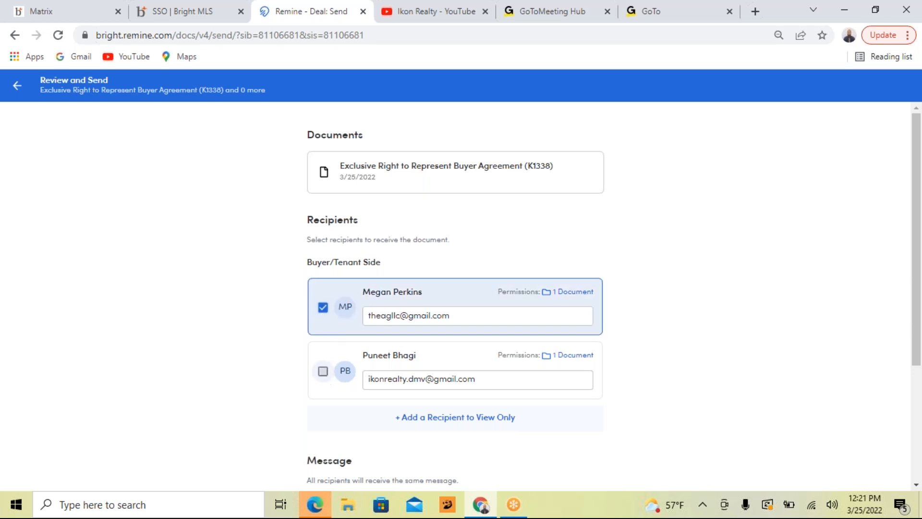
click(323, 371)
scroll(614, 317, down, 5)
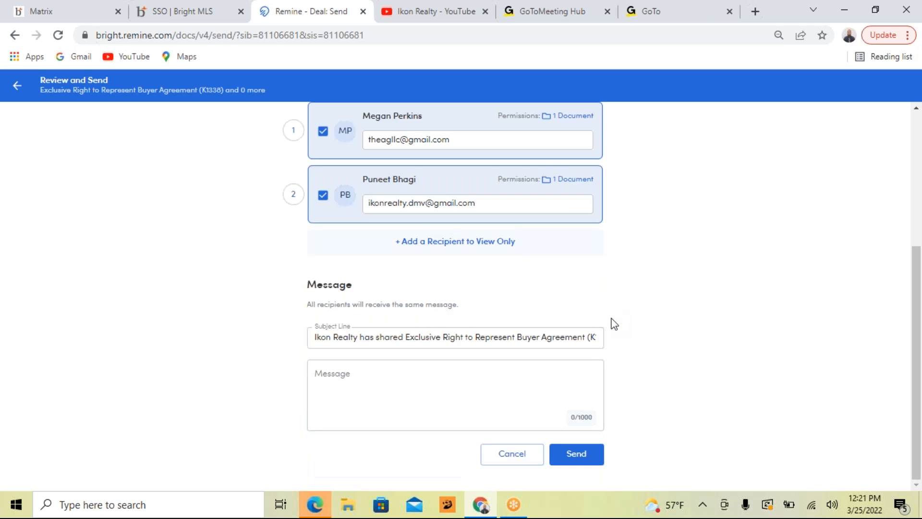
click(578, 453)
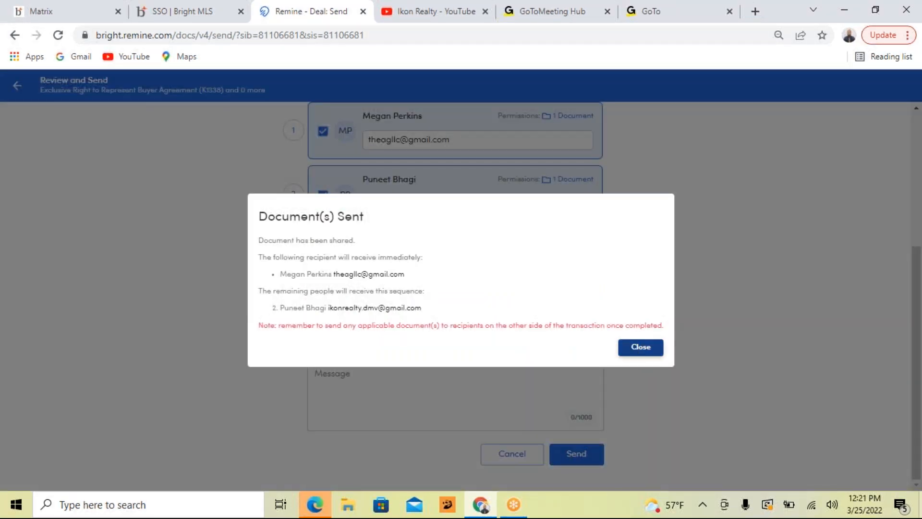
click(640, 346)
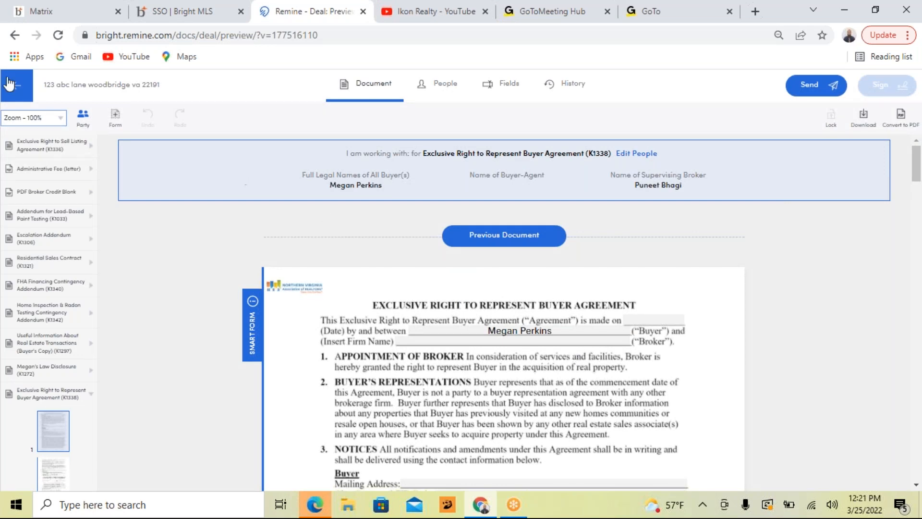
Step: Return to the transaction's documents and select the Exclusive Right to Sell Listing Agreement (K1336)
click(17, 87)
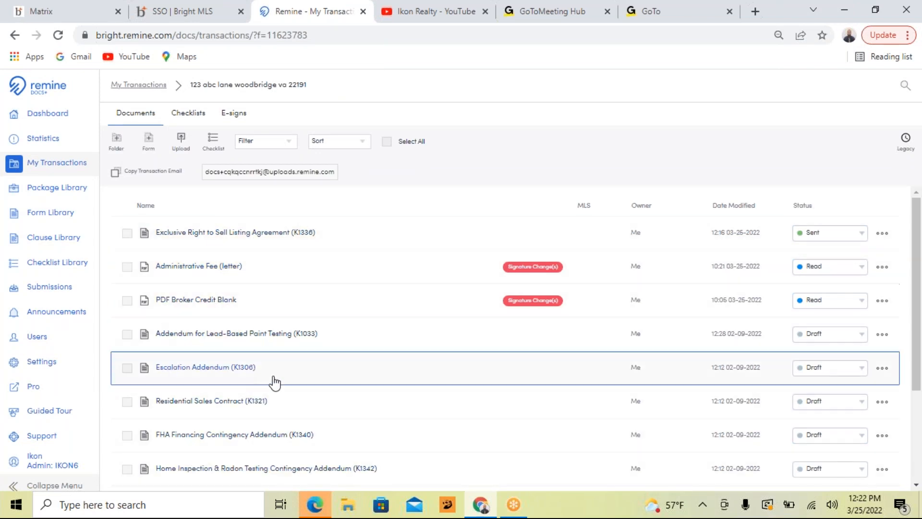
click(126, 235)
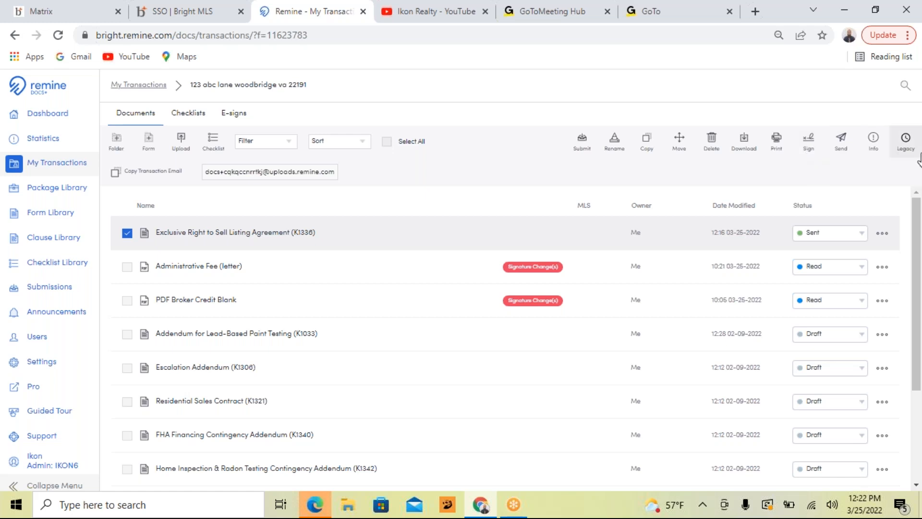
click(840, 367)
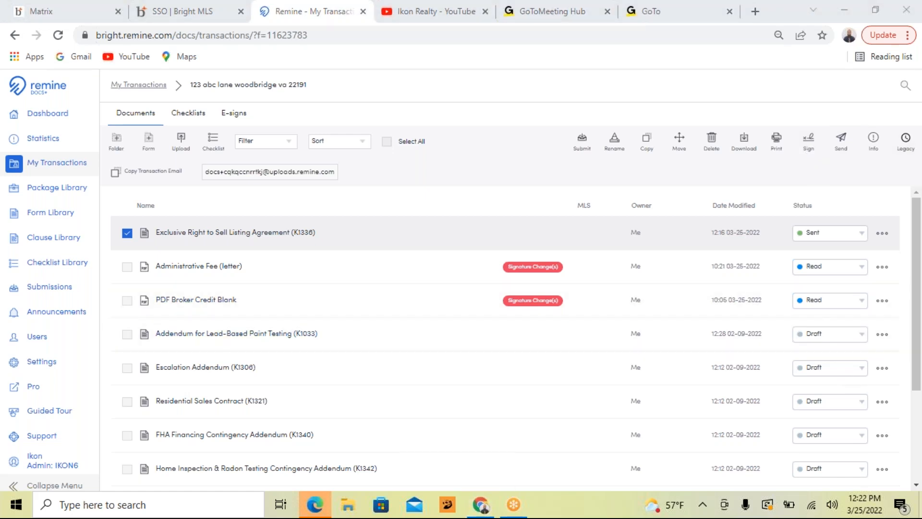